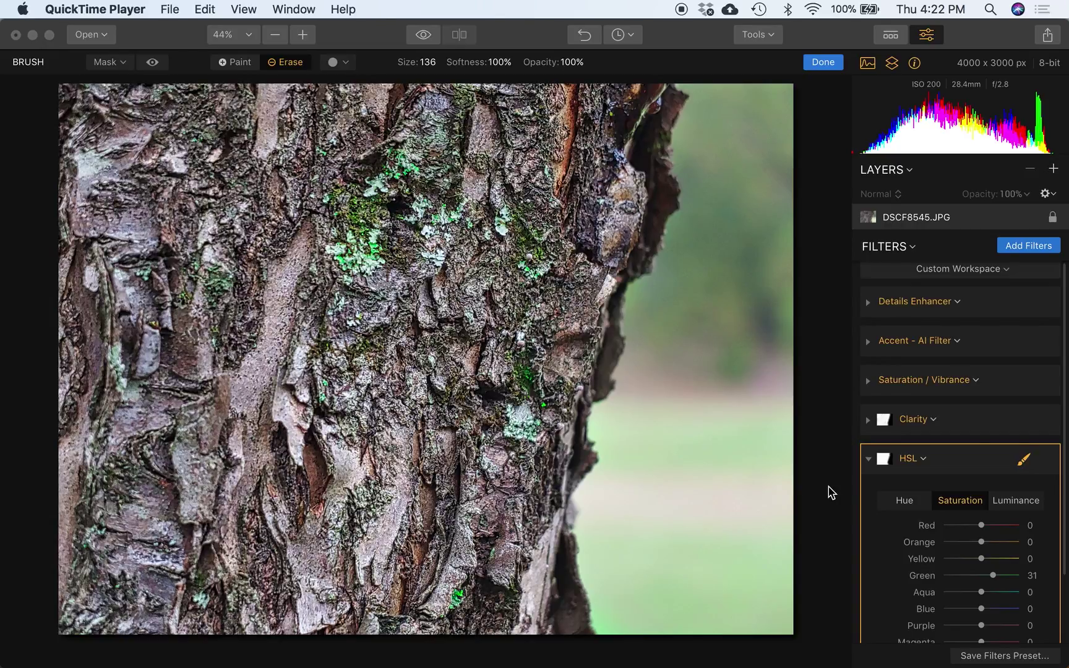
# Switch back to Luminar 2018 showing the bark photo with HSL Green saturation at 31.
pyautogui.scroll(-2, 903, 495)
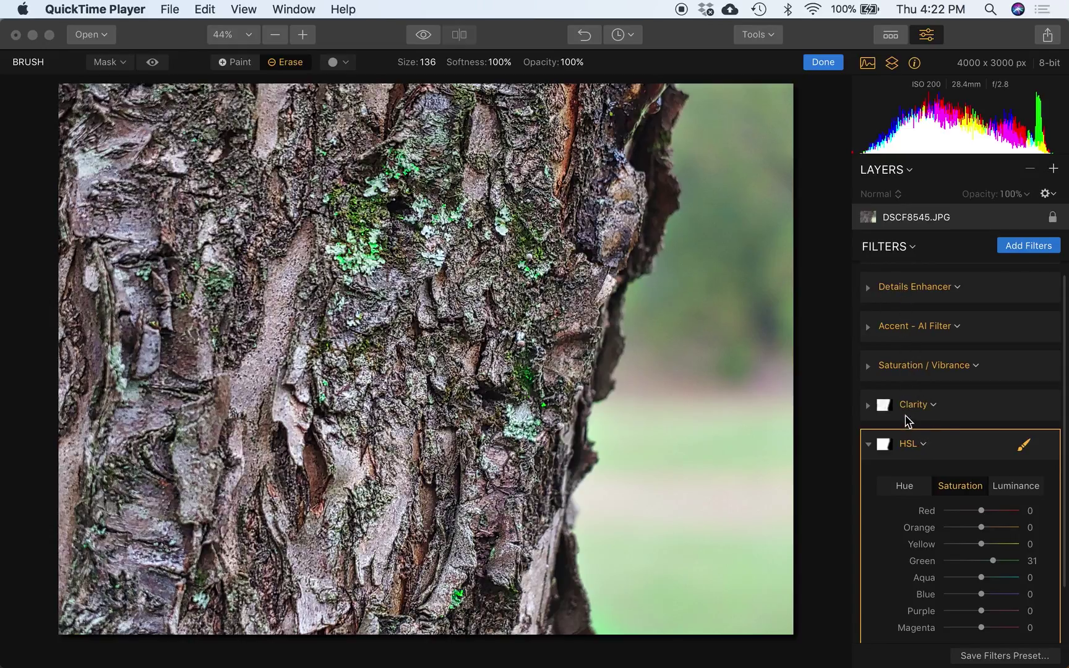
pyautogui.click(838, 358)
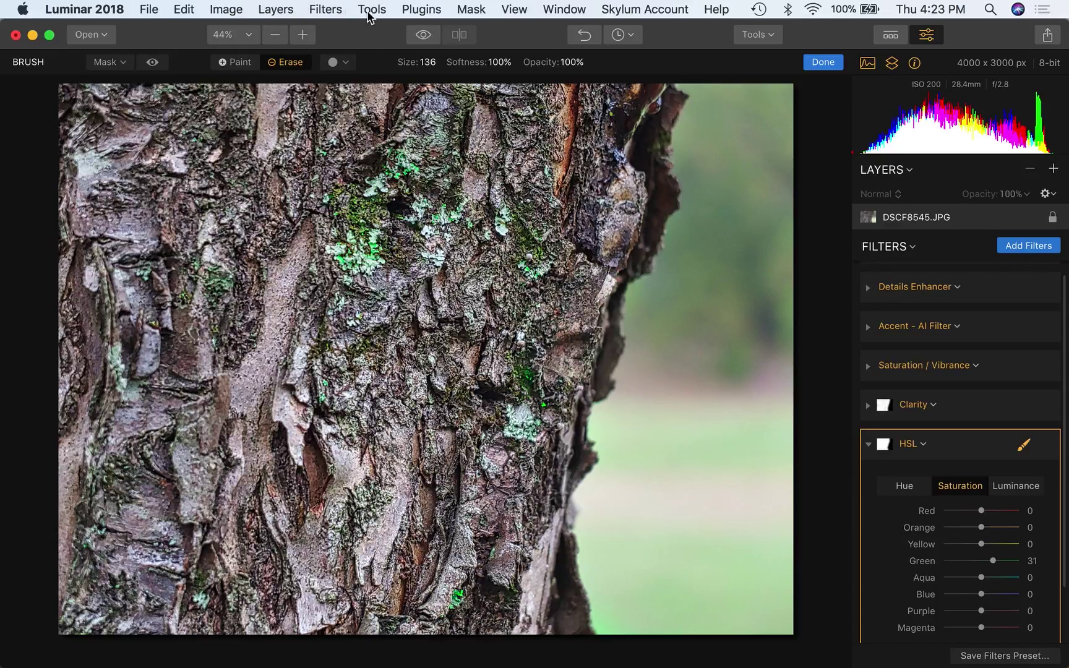
pyautogui.click(329, 10)
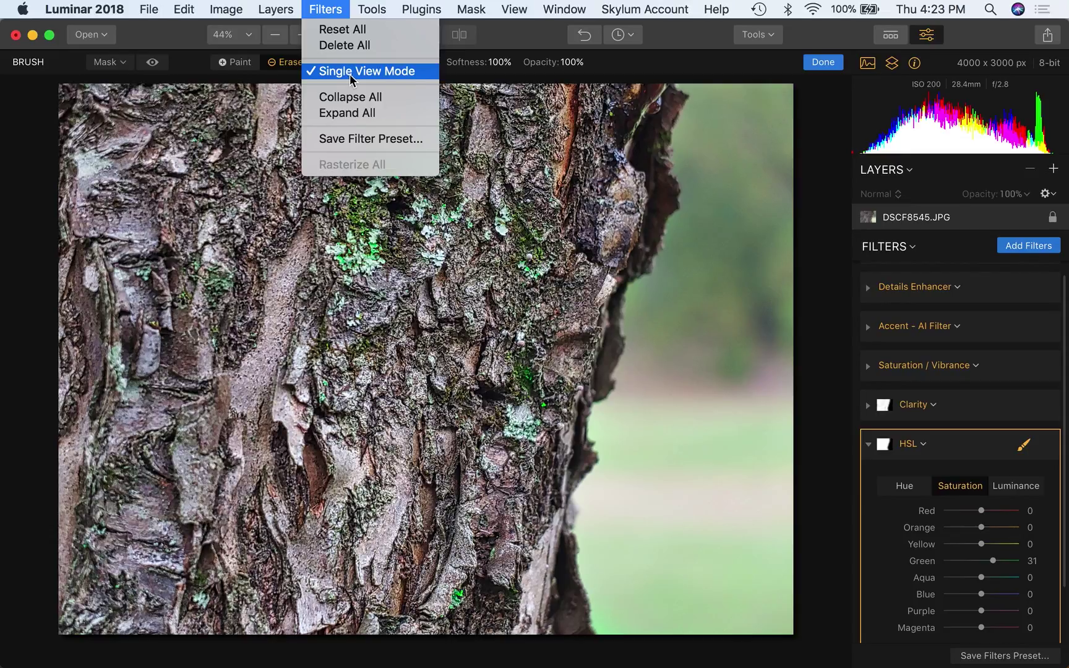
pyautogui.click(835, 420)
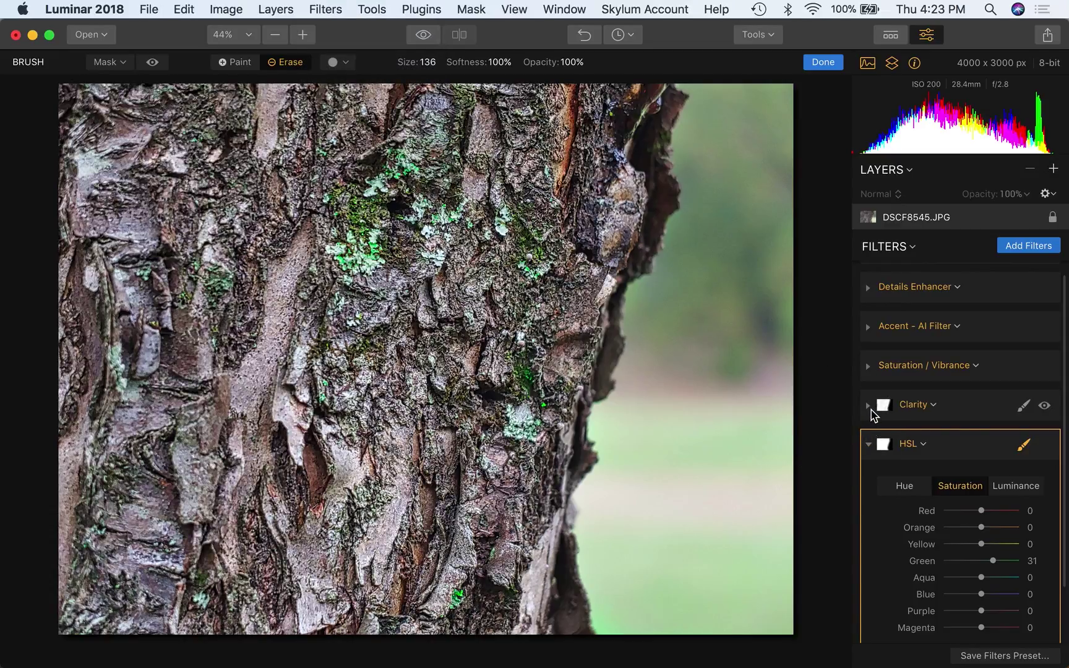
pyautogui.click(868, 407)
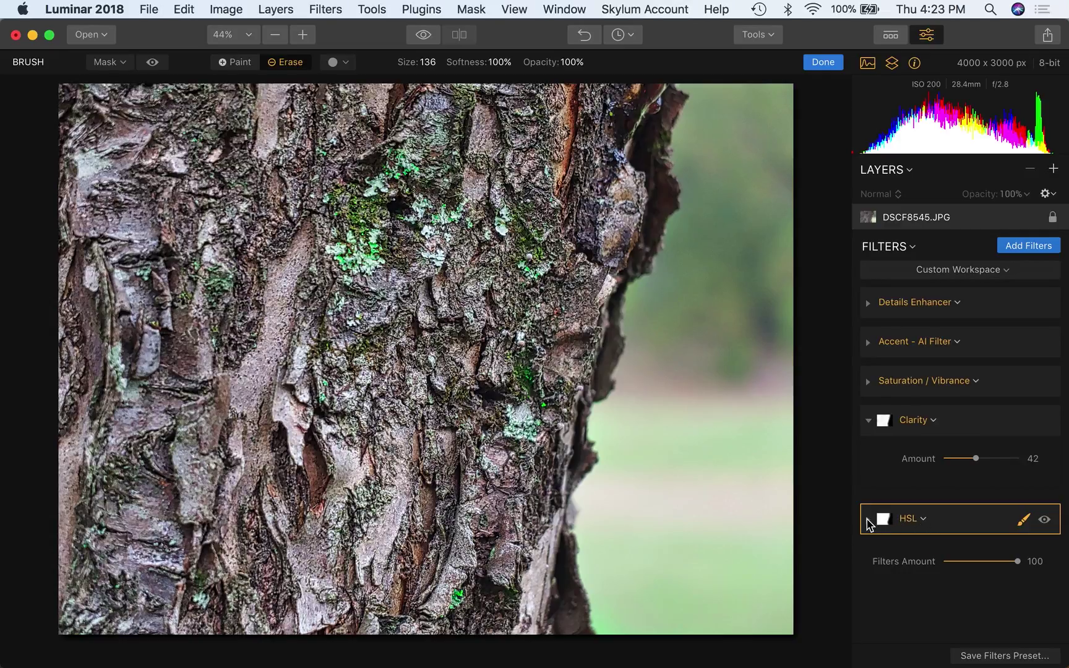
pyautogui.click(867, 520)
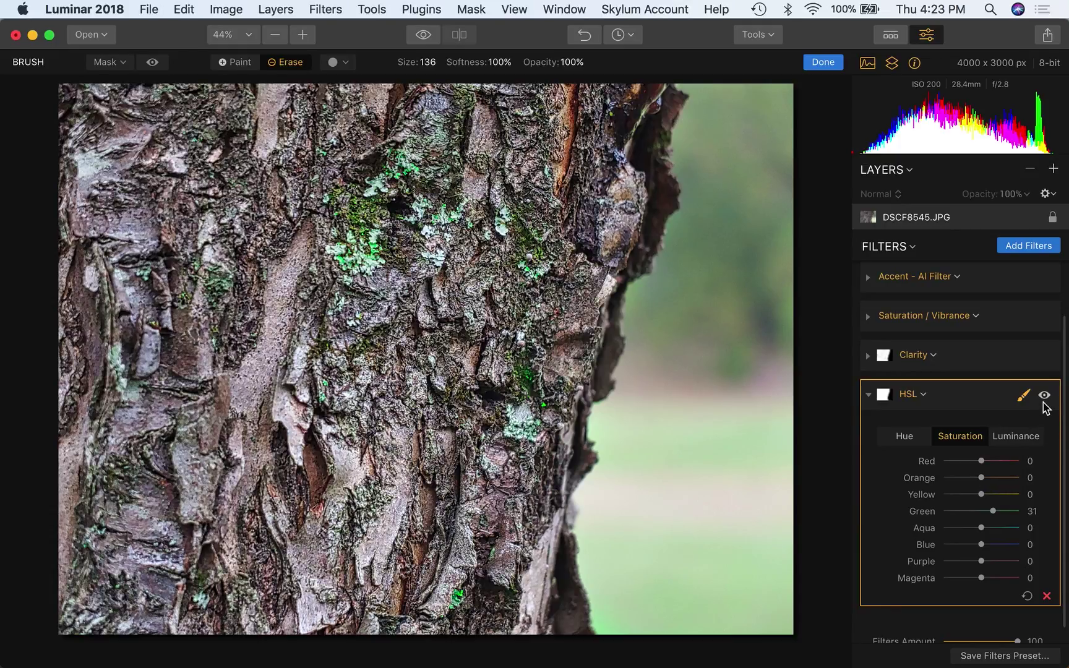
# Hide the HSL effect to compare, finish the brush mask, then turn HSL back on.
pyautogui.click(1044, 397)
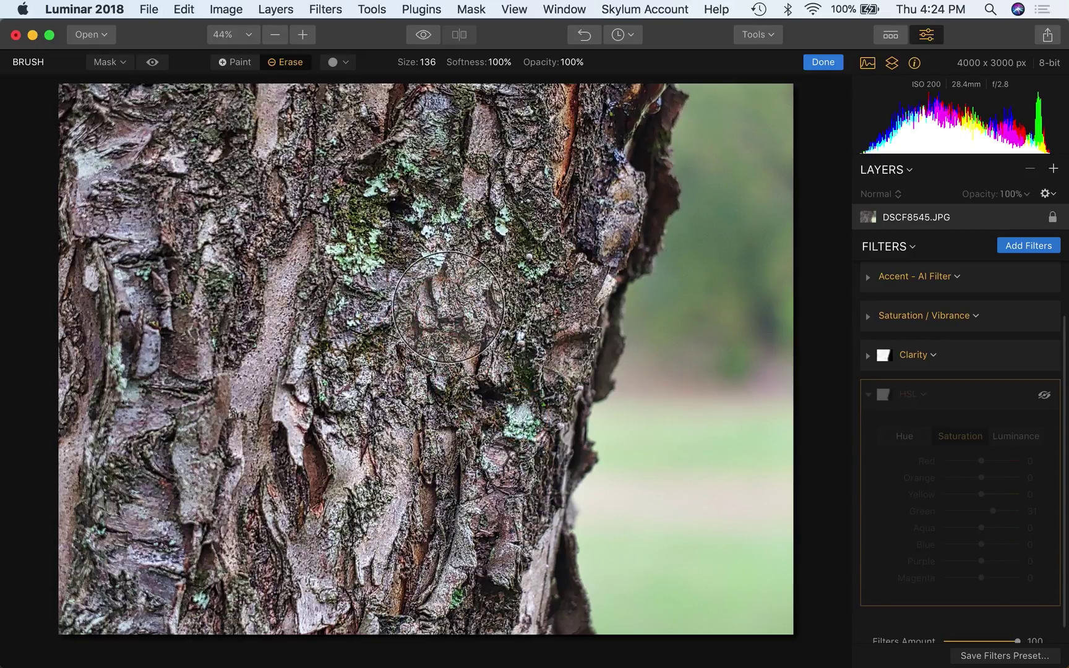
pyautogui.click(831, 64)
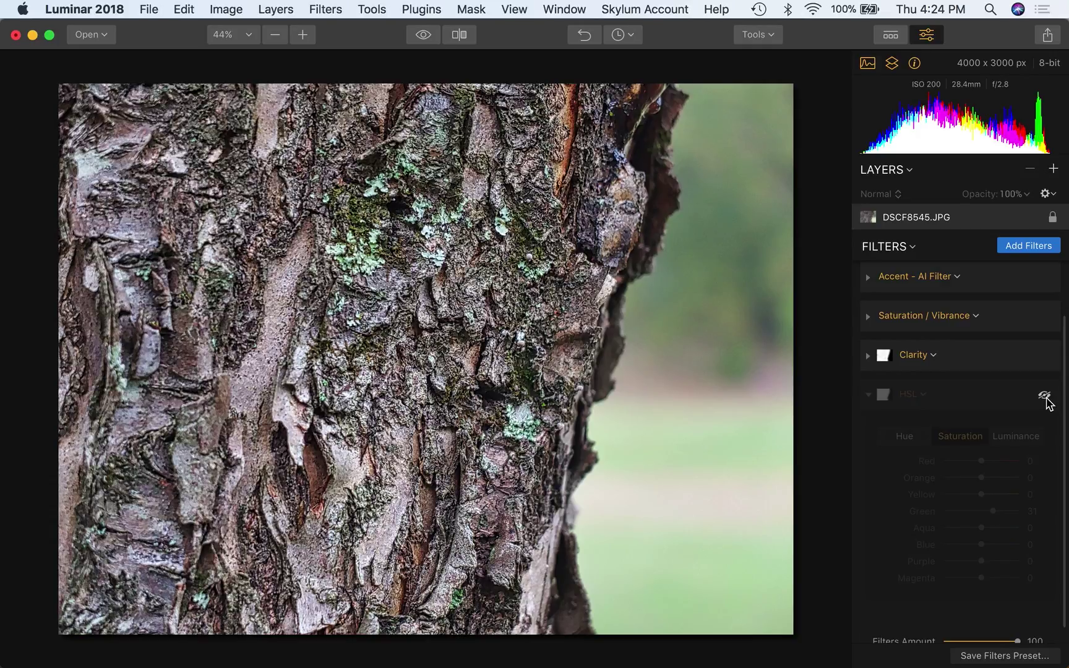
pyautogui.click(1044, 396)
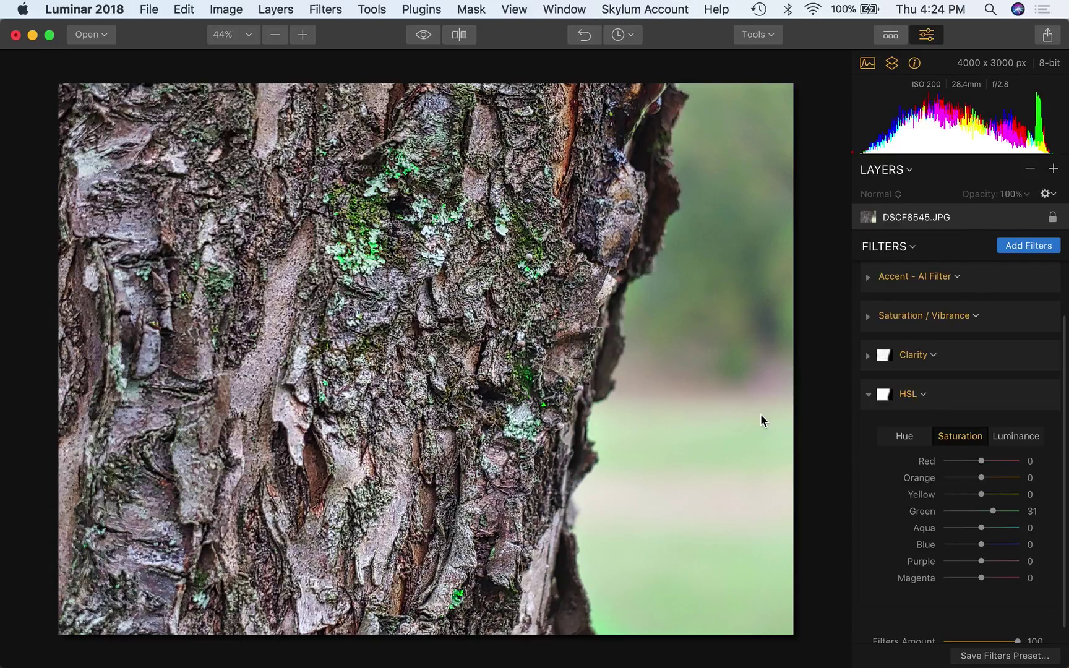
# Delete the old HSL filter, add a new HSL filter from the Professional catalog, and expand it.
pyautogui.moveTo(1025, 498)
pyautogui.click(1046, 597)
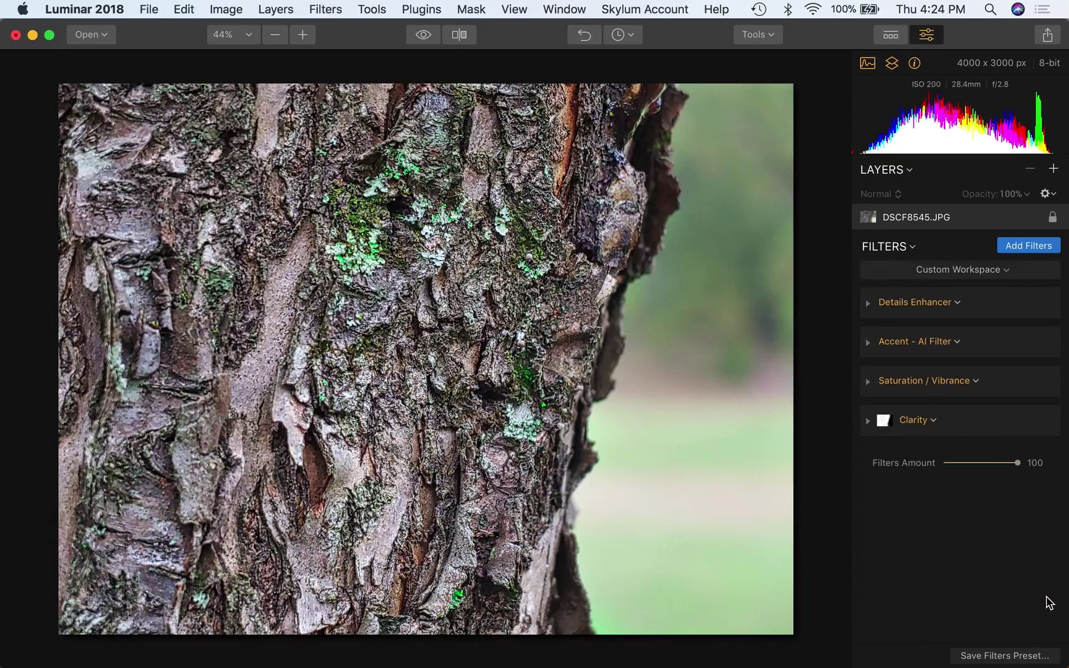
pyautogui.click(1027, 250)
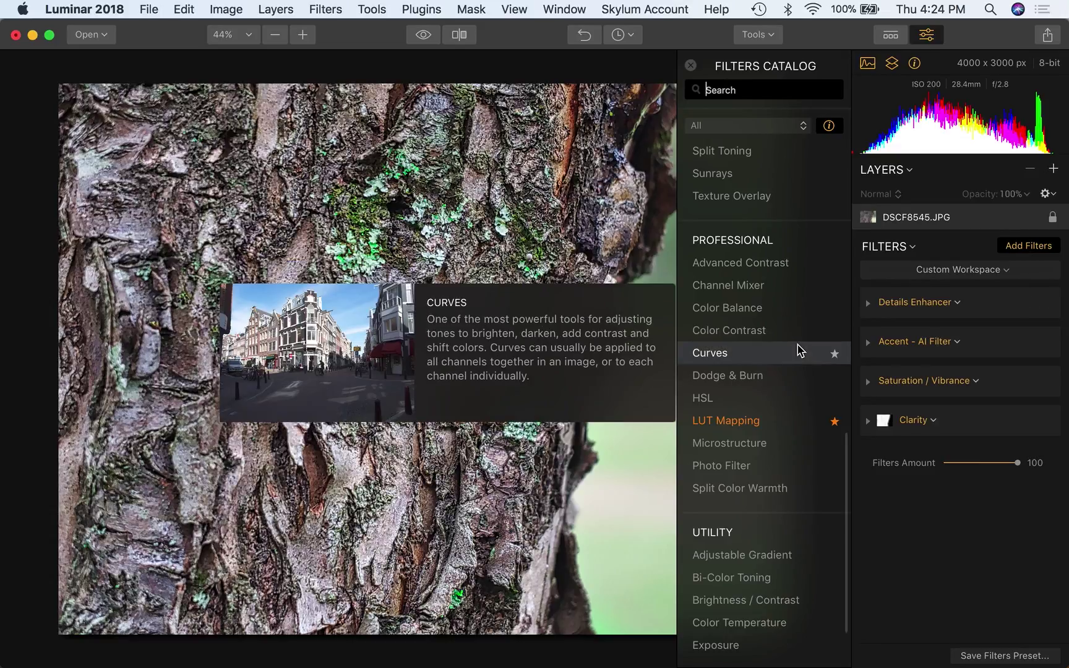
pyautogui.scroll(-4, 780, 490)
pyautogui.scroll(3, 780, 490)
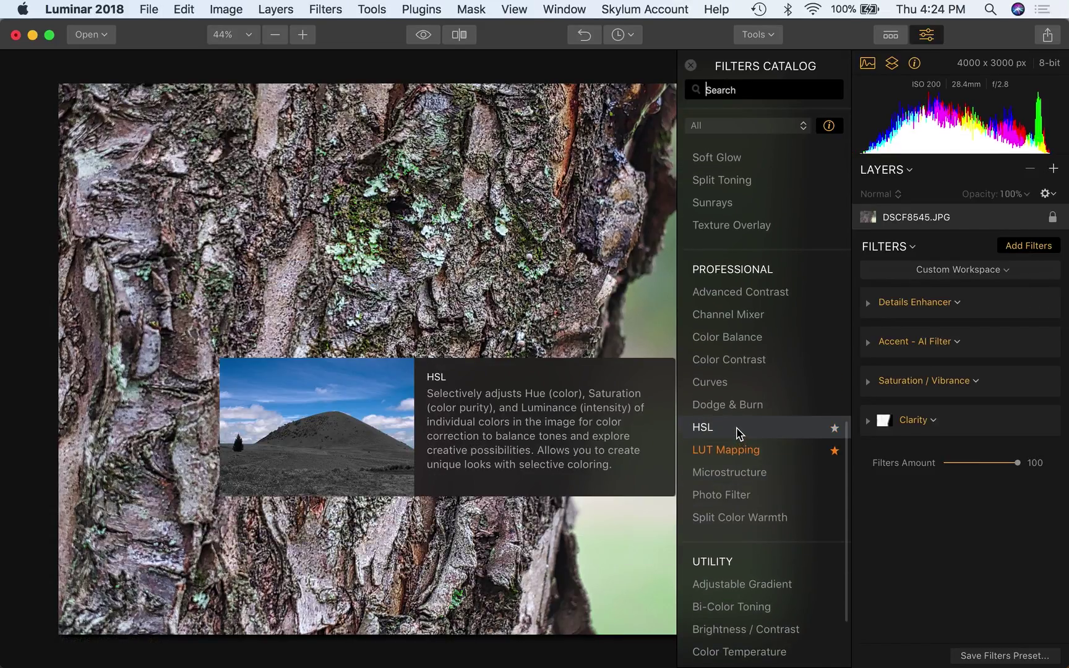
pyautogui.click(736, 430)
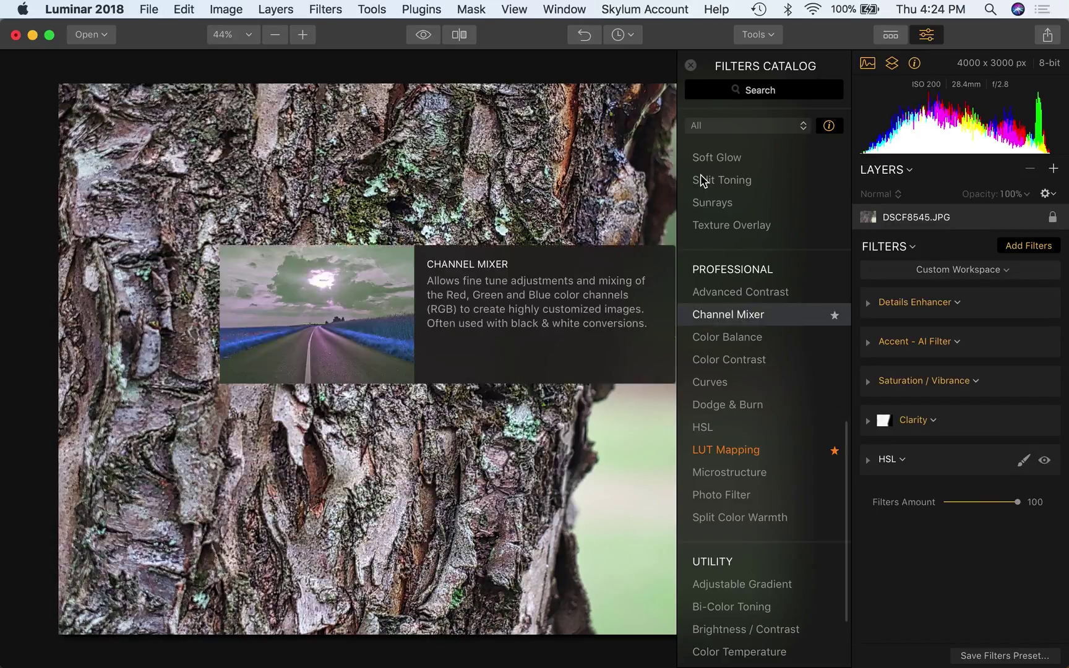
pyautogui.click(688, 71)
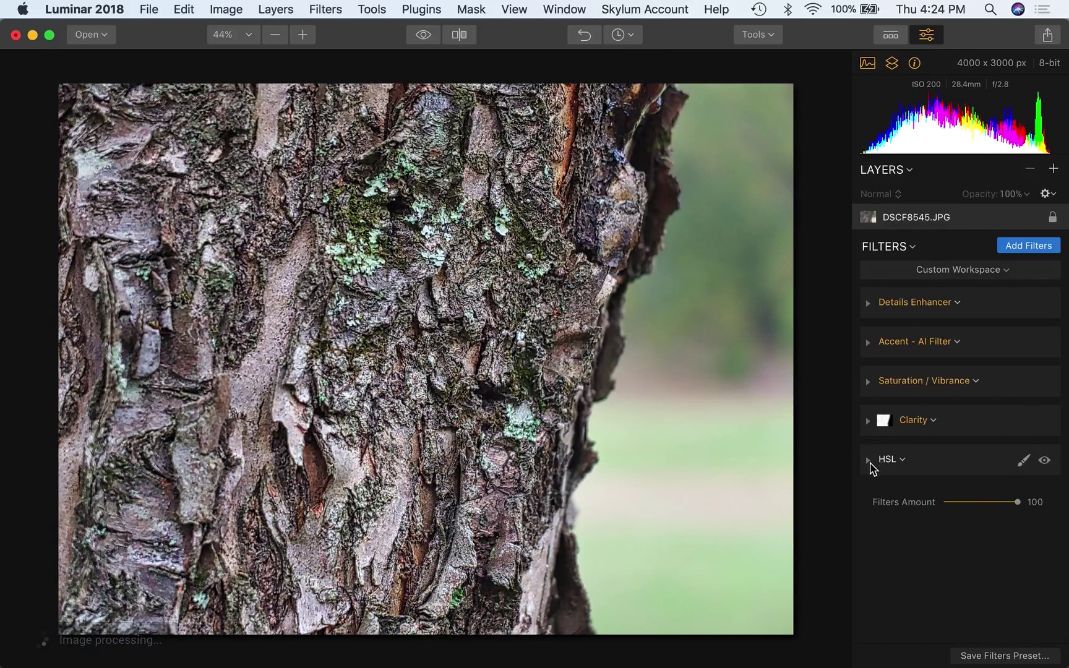
pyautogui.click(869, 463)
pyautogui.scroll(-2, 880, 511)
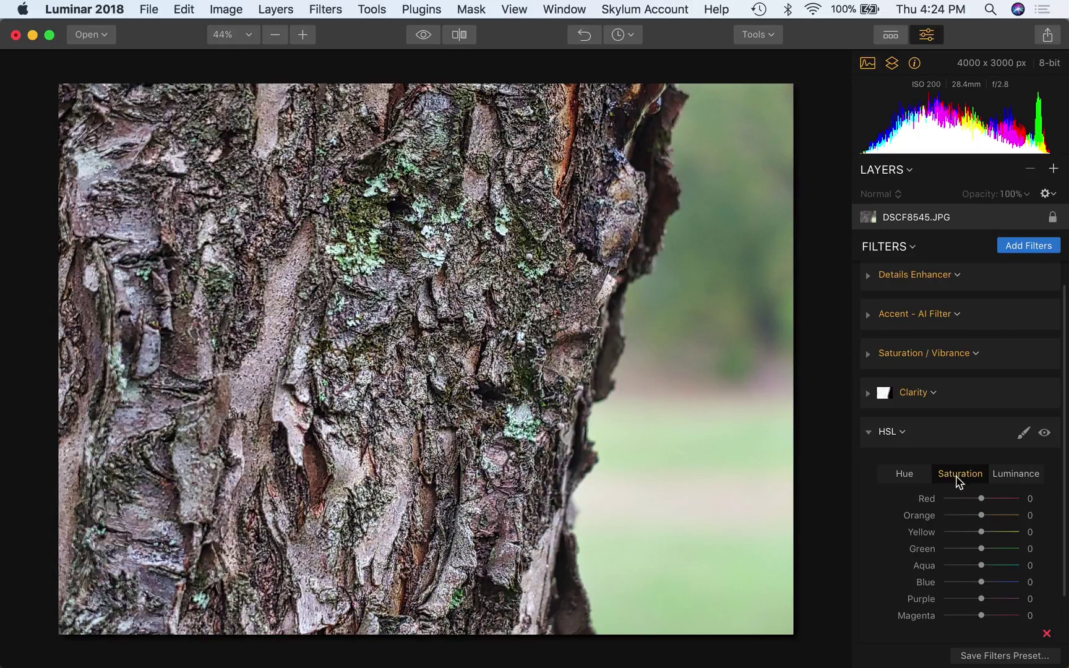
# Raise the HSL Green saturation from 53 to about 70.
pyautogui.click(1001, 549)
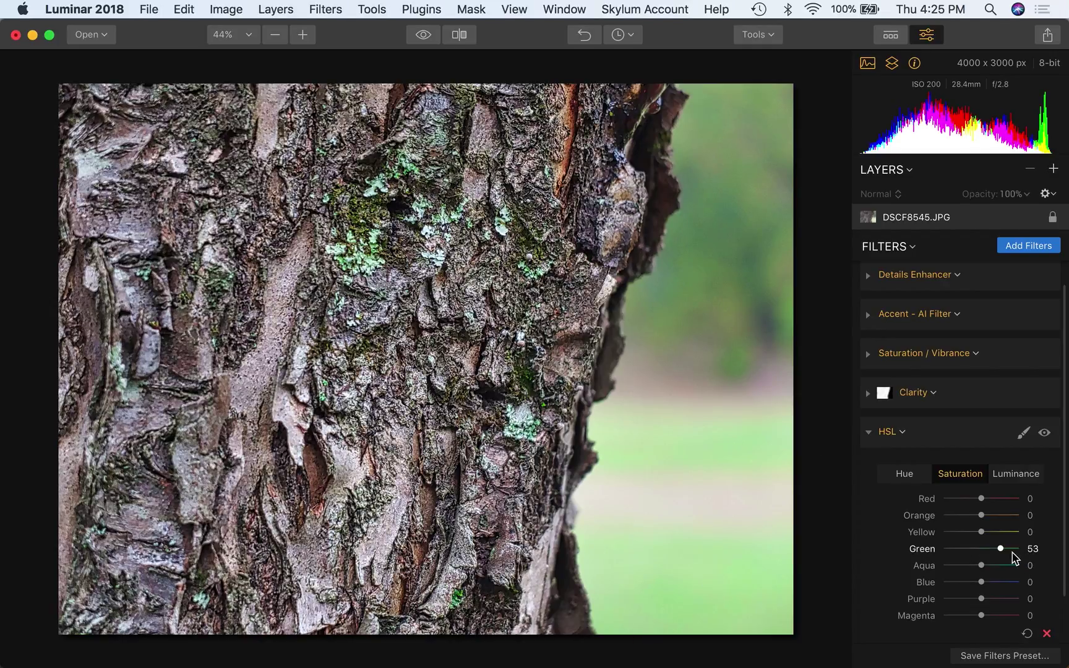
pyautogui.moveTo(1002, 550); pyautogui.dragTo(1008, 551)
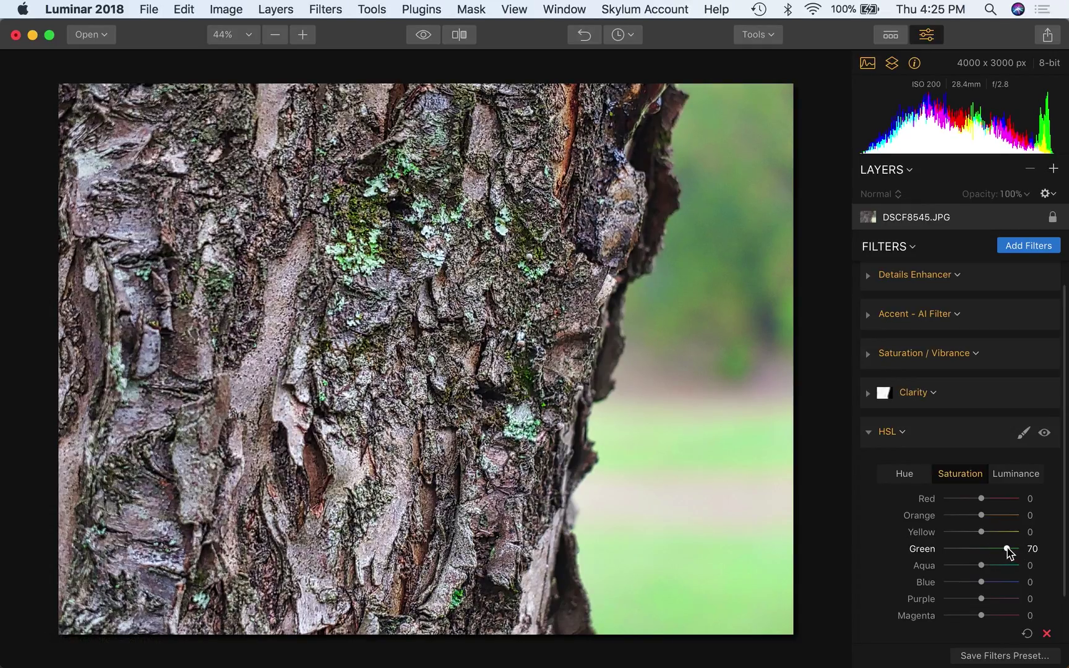
# Brighten the Green luminance and shift the Green hue to -14 in the HSL filter.
pyautogui.click(1015, 477)
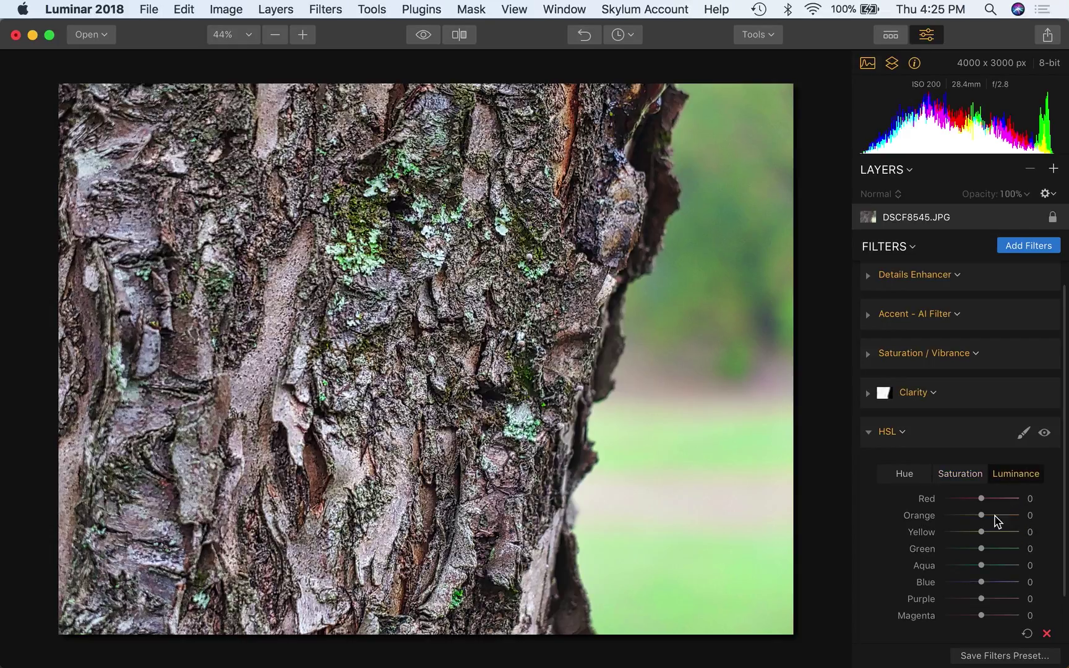
pyautogui.moveTo(981, 549); pyautogui.dragTo(1008, 552)
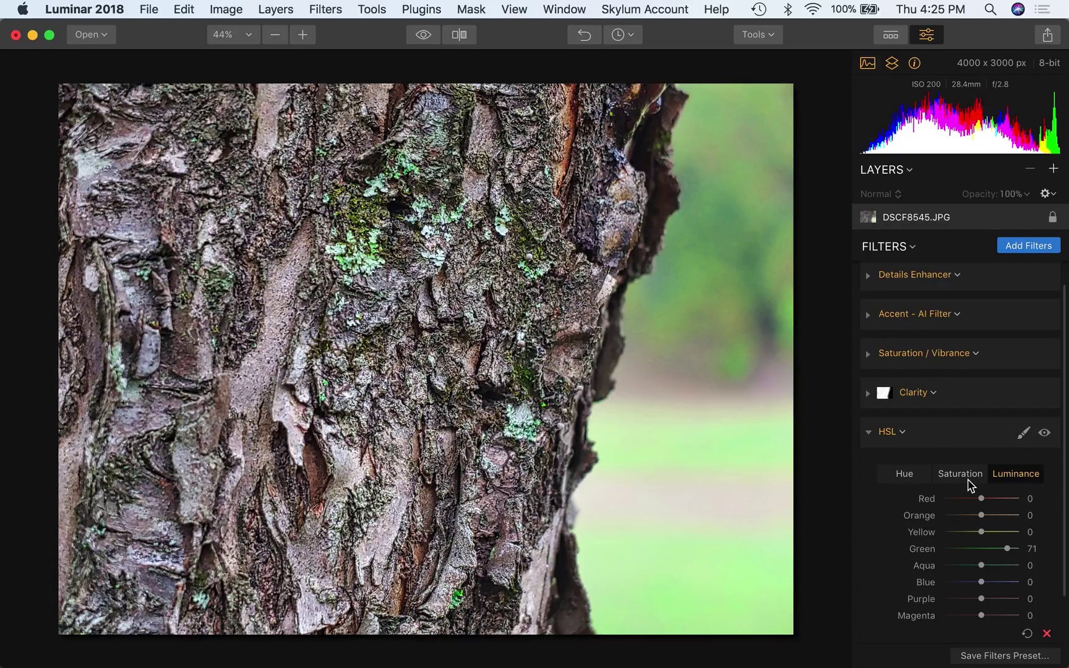
pyautogui.click(909, 479)
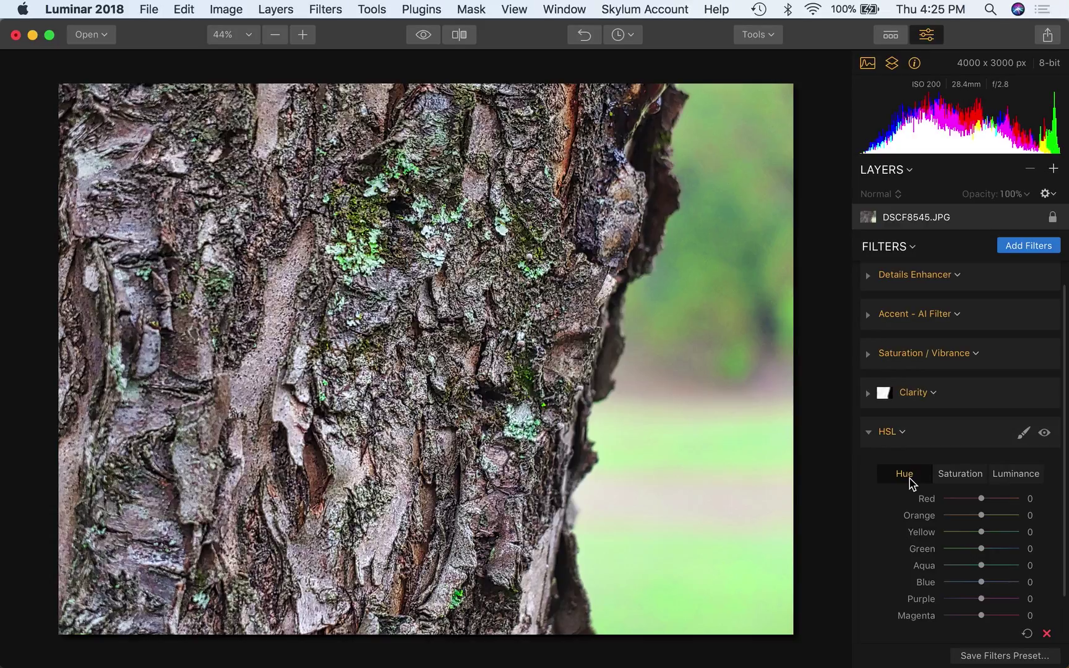
pyautogui.moveTo(981, 549)
pyautogui.mouseDown()
pyautogui.moveTo(952, 549)
pyautogui.moveTo(1017, 553)
pyautogui.moveTo(942, 548)
pyautogui.moveTo(981, 549)
pyautogui.mouseUp()
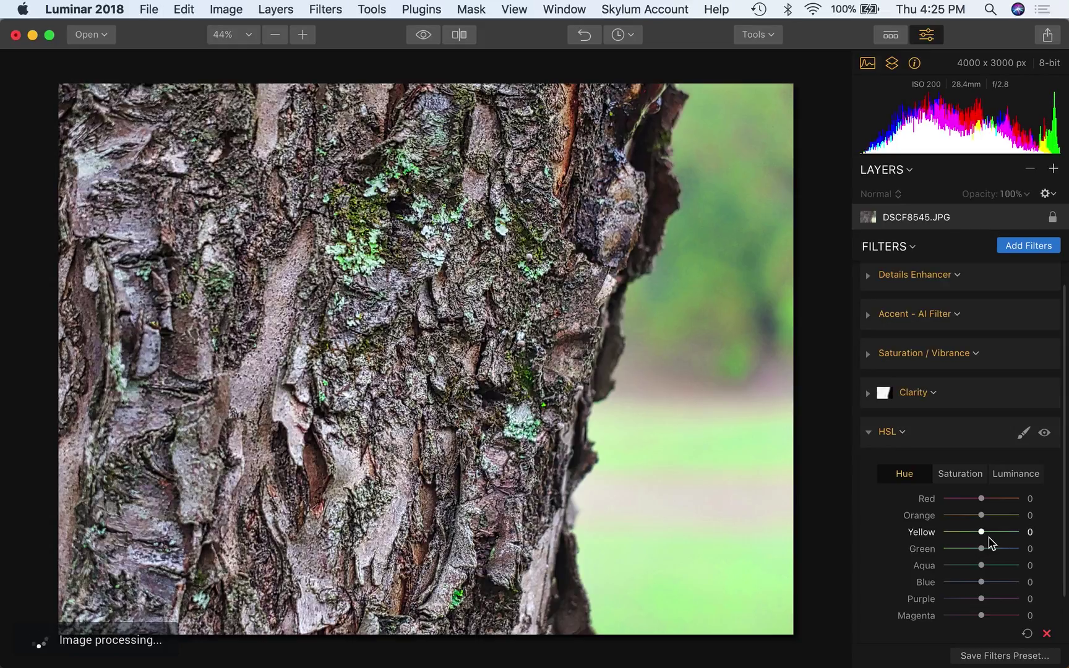
pyautogui.click(963, 474)
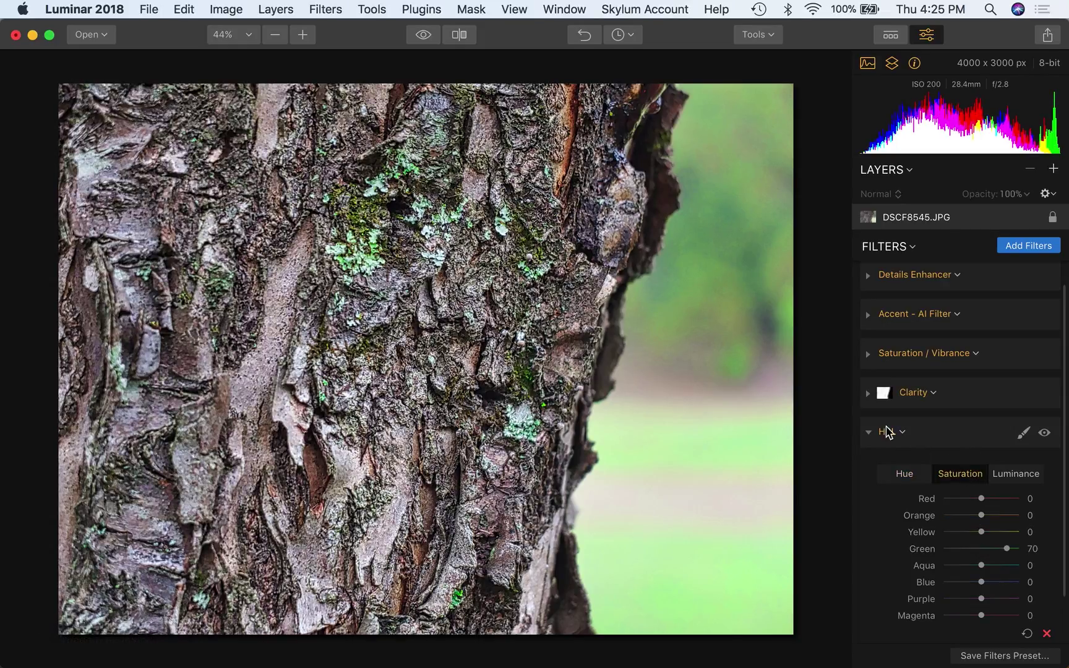
# Push HSL Green saturation to 79 and start a brush mask for the HSL filter.
pyautogui.moveTo(1007, 548); pyautogui.dragTo(1010, 551)
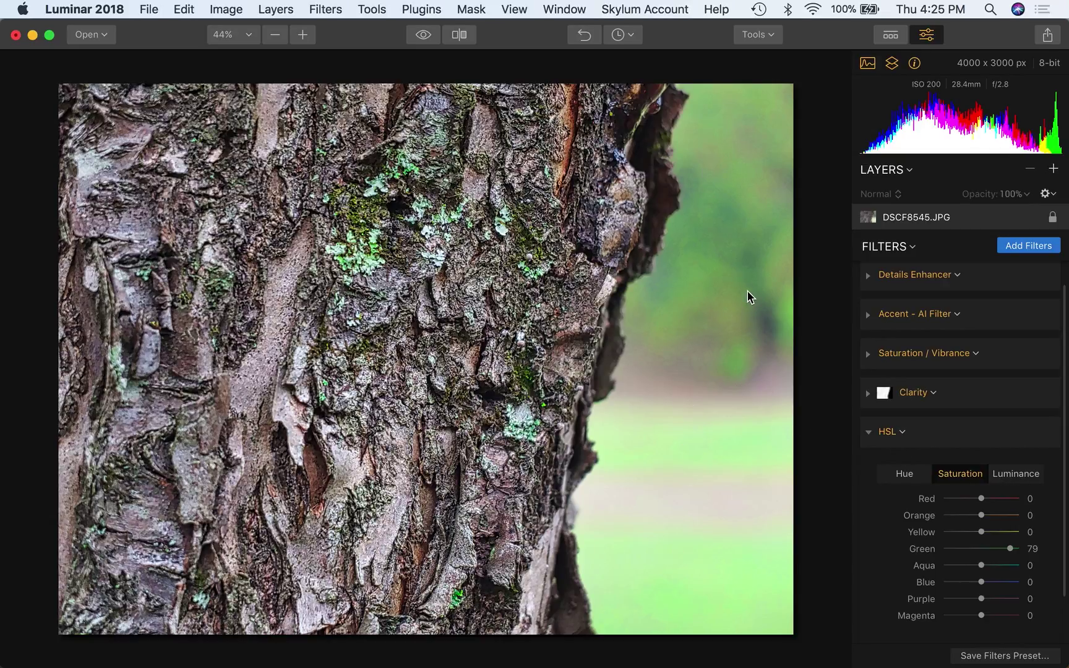
pyautogui.moveTo(984, 424)
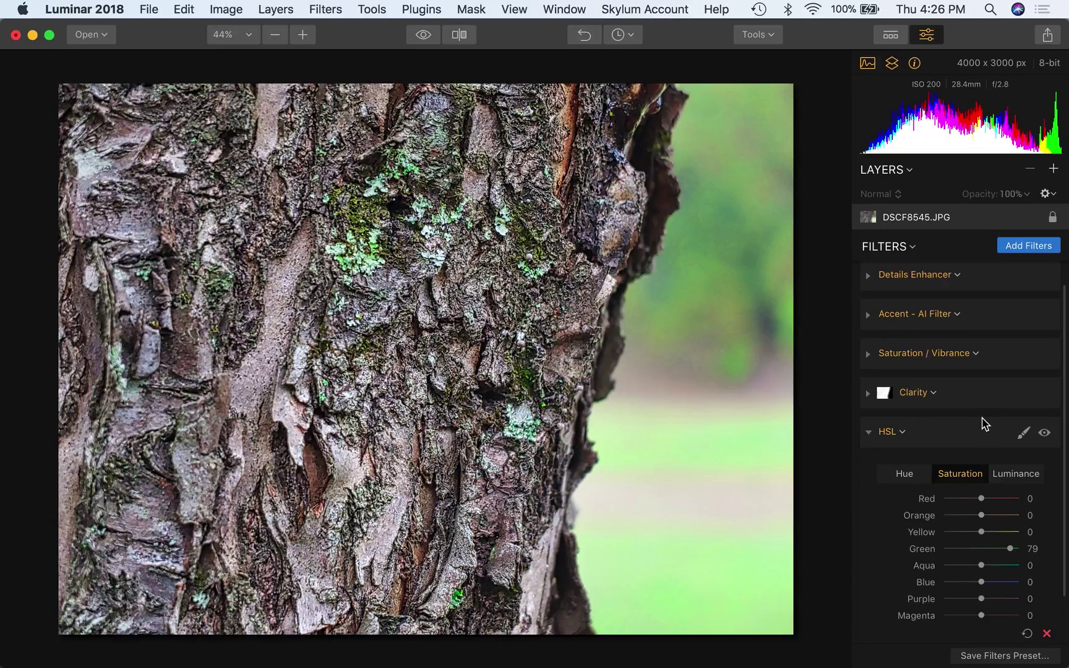
pyautogui.click(1021, 437)
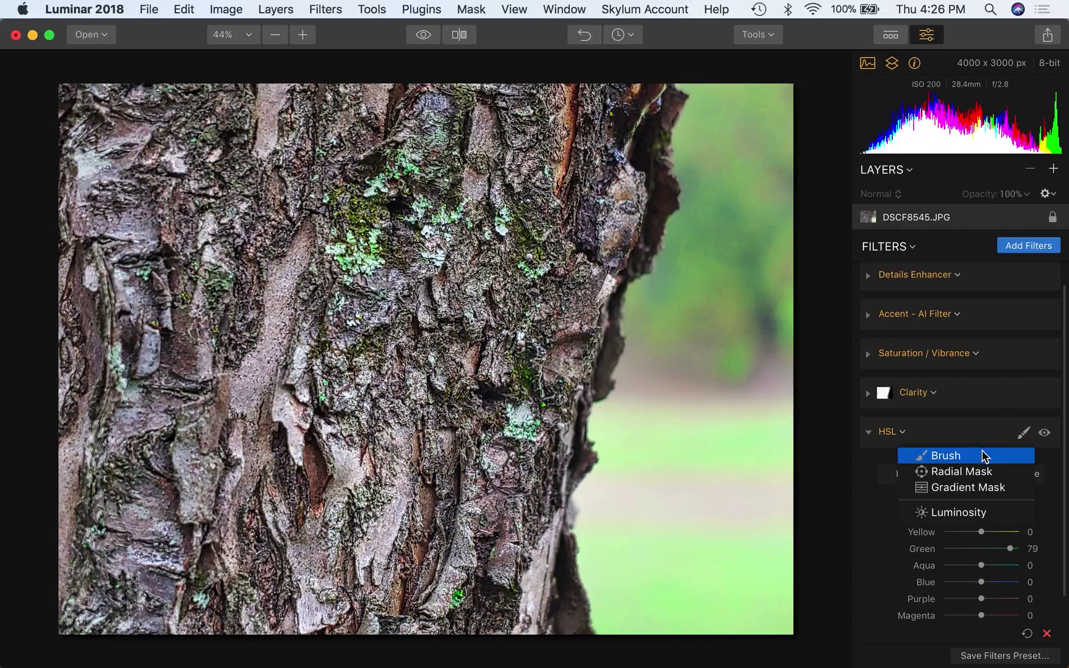
pyautogui.click(983, 456)
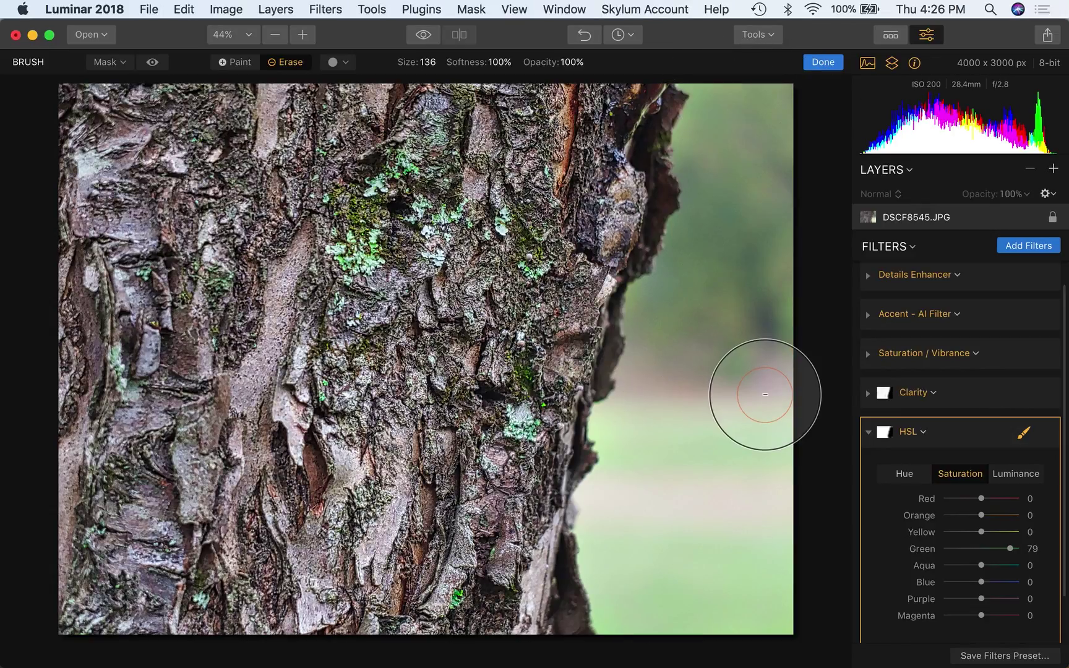
pyautogui.click(152, 62)
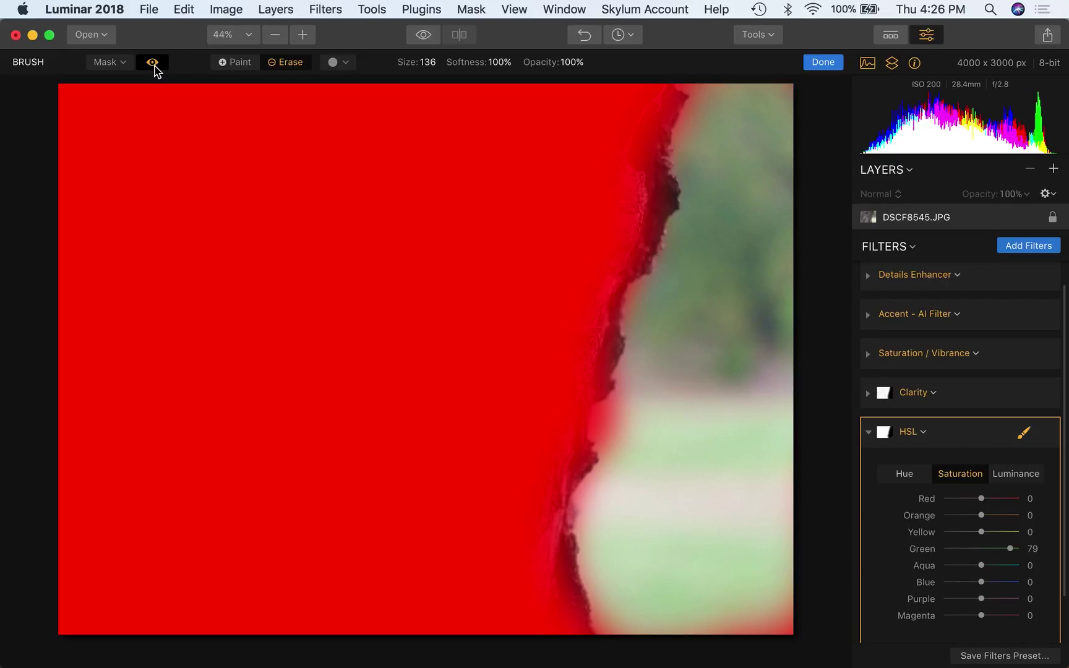
pyautogui.click(153, 63)
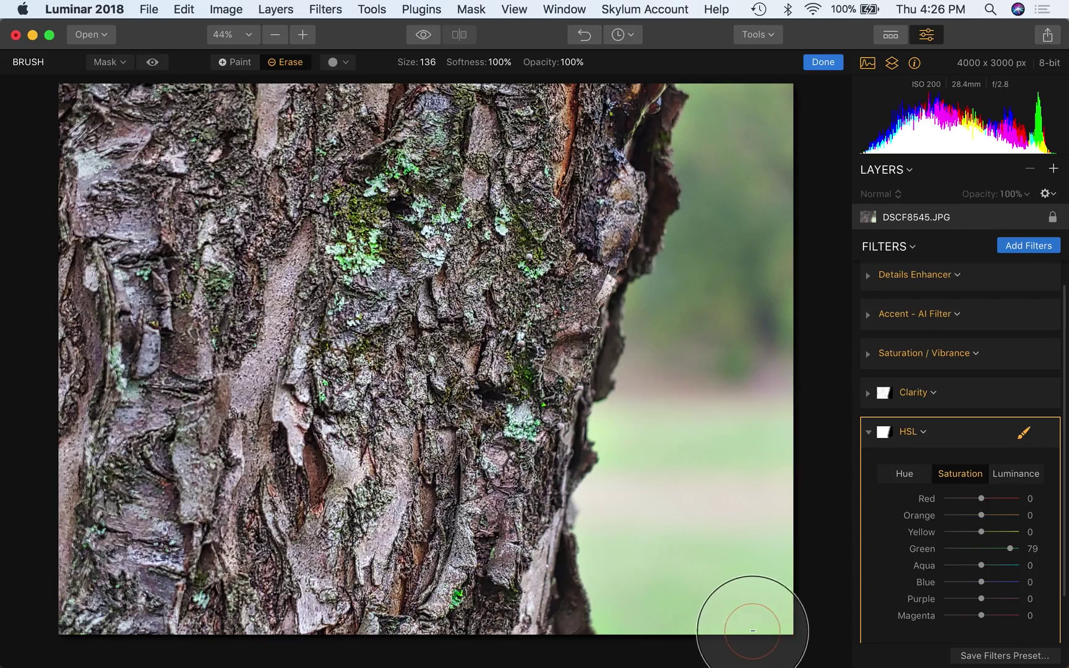
pyautogui.click(150, 64)
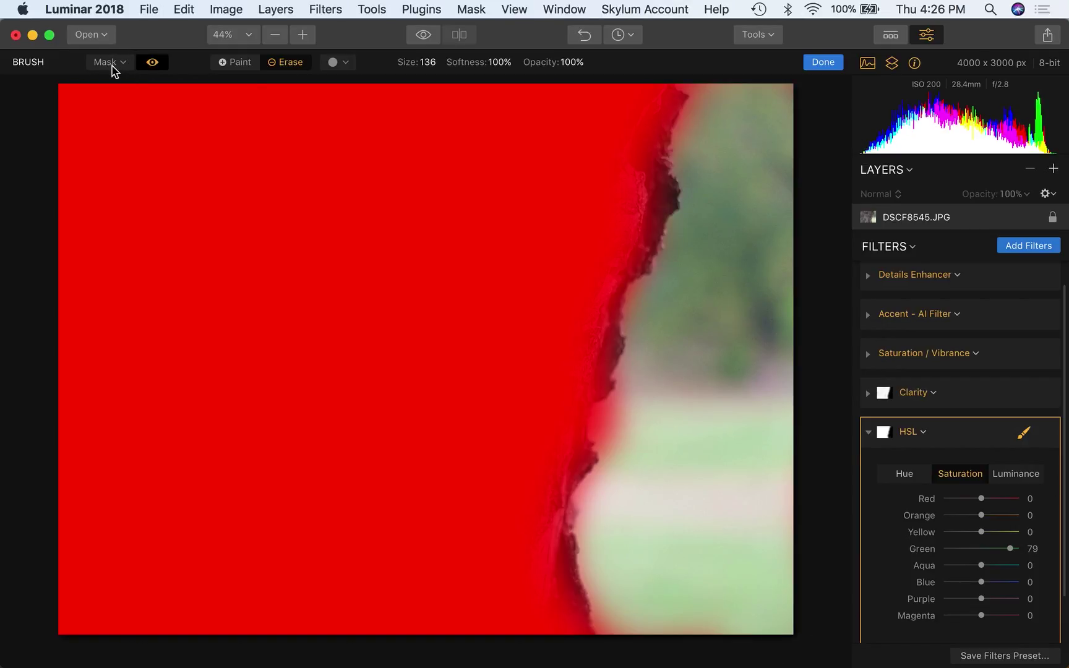
pyautogui.click(117, 66)
pyautogui.click(153, 69)
pyautogui.click(153, 69)
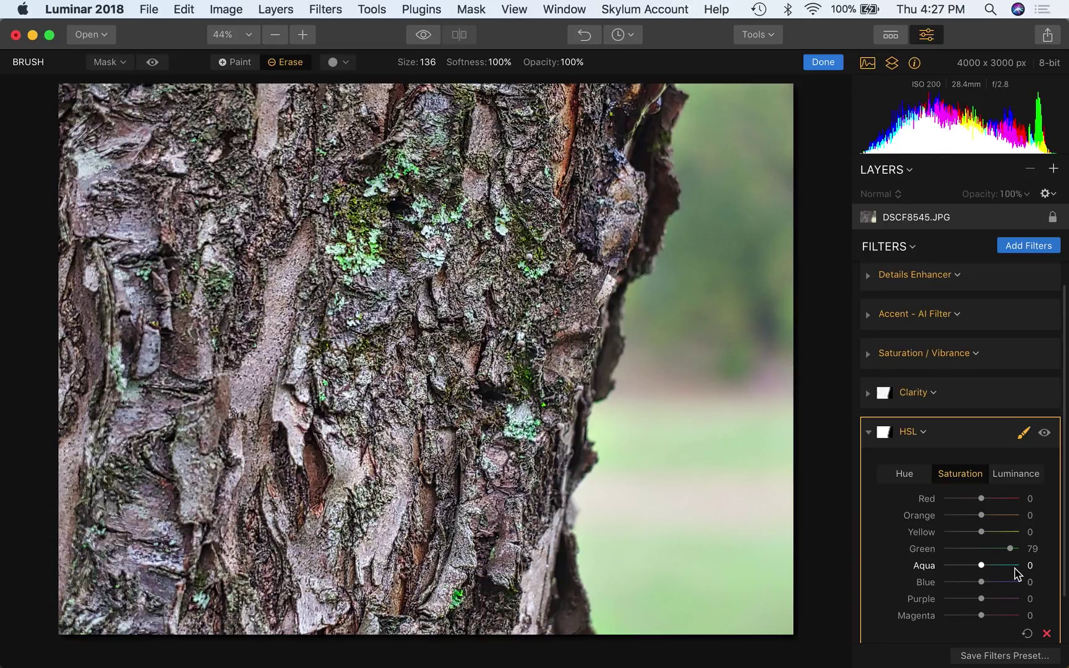
# Switch to DSCF8534.JPG from the Window menu and disable its HSL filter for comparison.
pyautogui.click(568, 9)
pyautogui.click(569, 170)
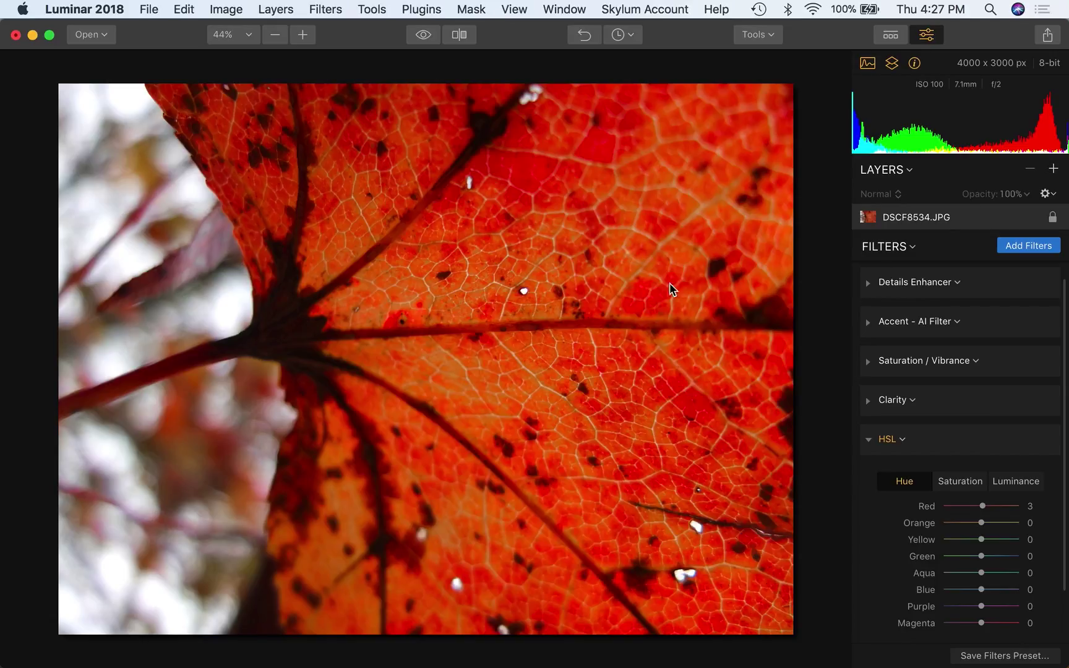
pyautogui.scroll(-1, 959, 493)
pyautogui.scroll(-1, 959, 495)
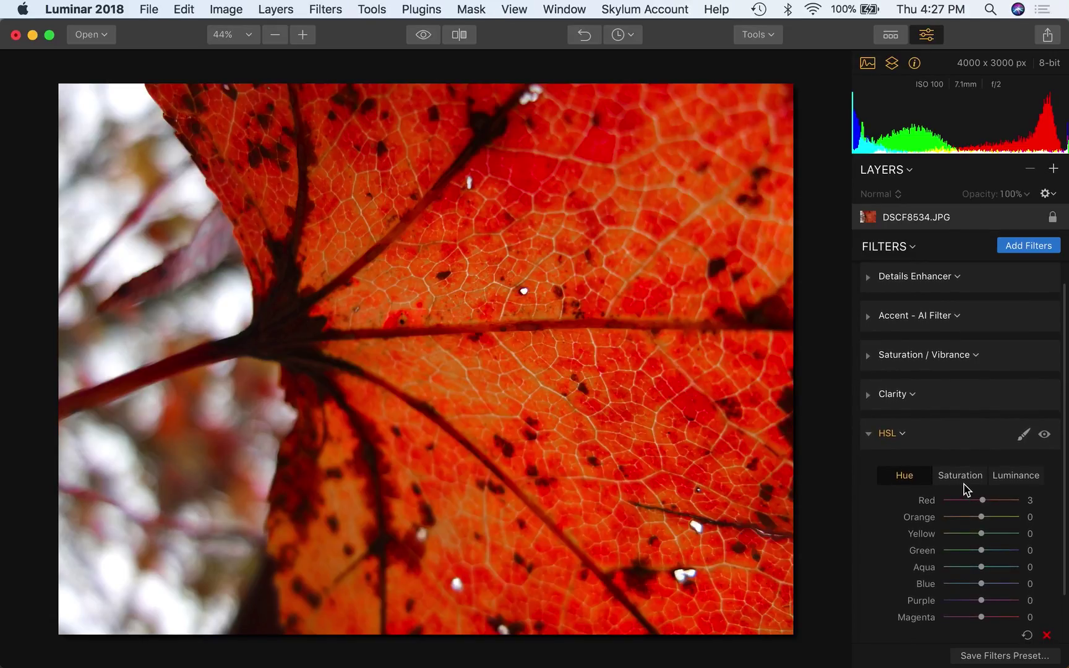
pyautogui.click(1043, 435)
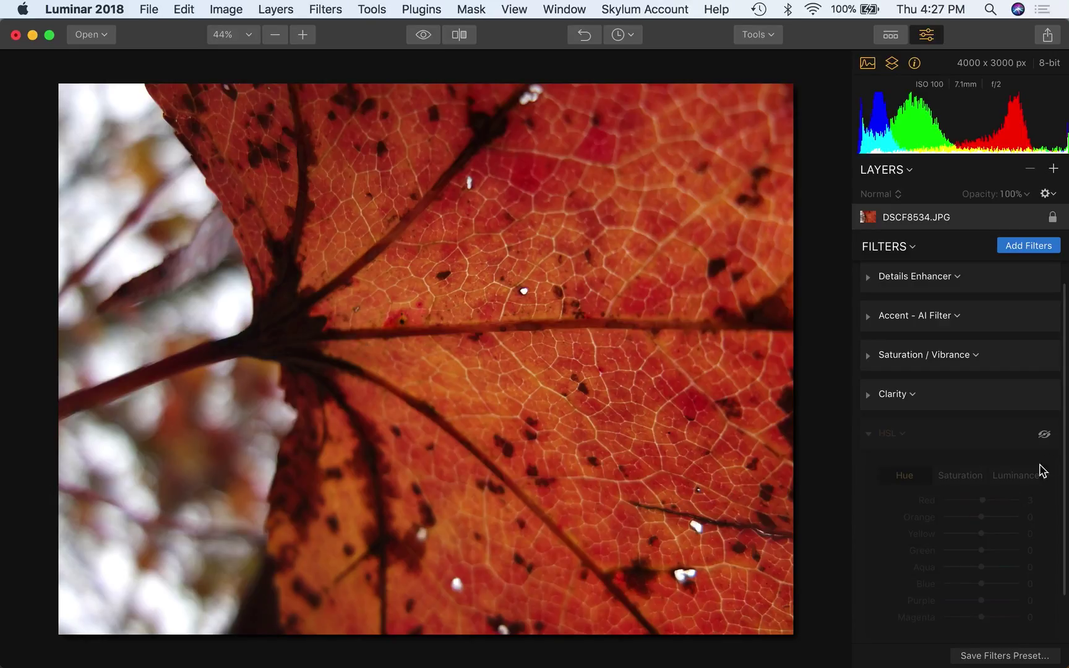
# Re-enable HSL on the leaf with Red saturation 59 and Red luminance 48.
pyautogui.click(1044, 435)
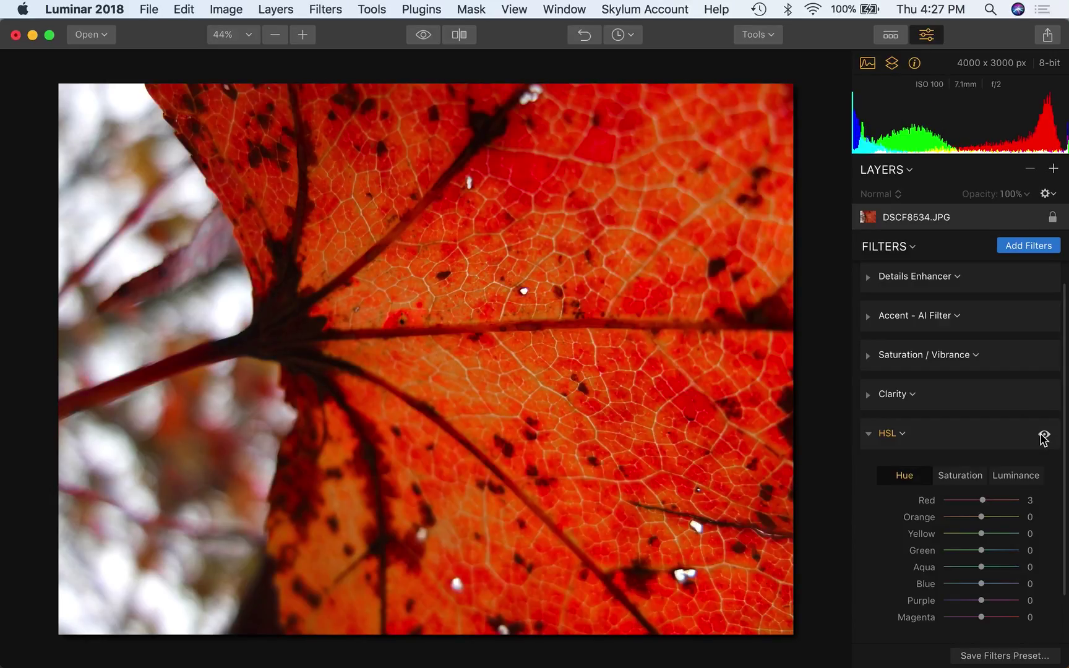
pyautogui.click(956, 476)
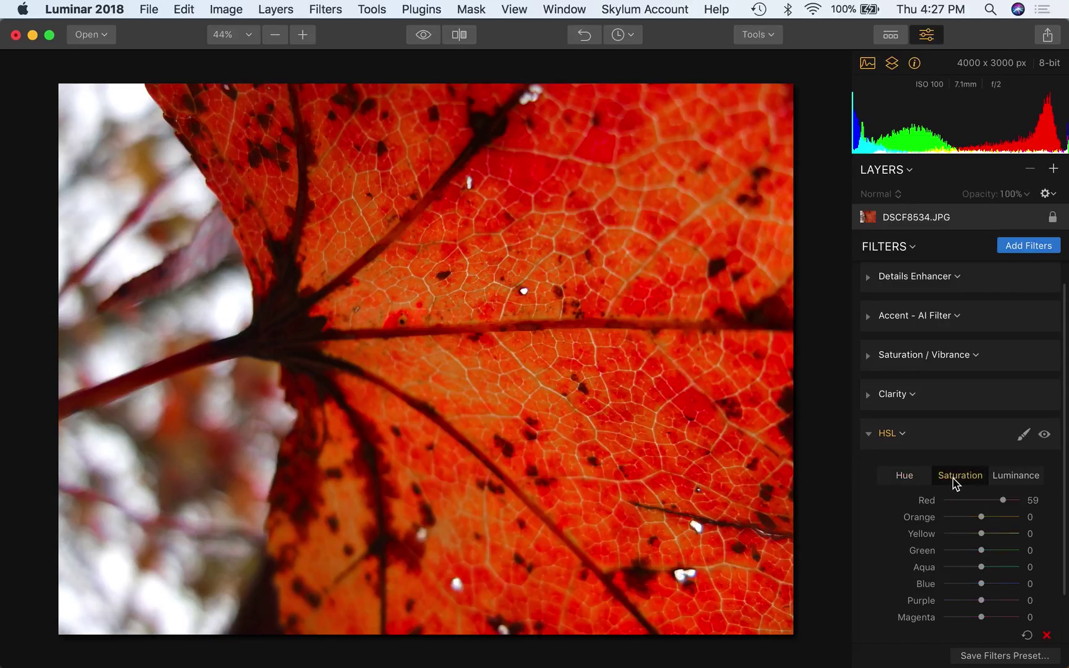
pyautogui.moveTo(981, 500)
pyautogui.mouseDown()
pyautogui.moveTo(1017, 501)
pyautogui.moveTo(952, 501)
pyautogui.moveTo(1020, 510)
pyautogui.moveTo(1000, 505)
pyautogui.mouseUp()
pyautogui.click(1006, 480)
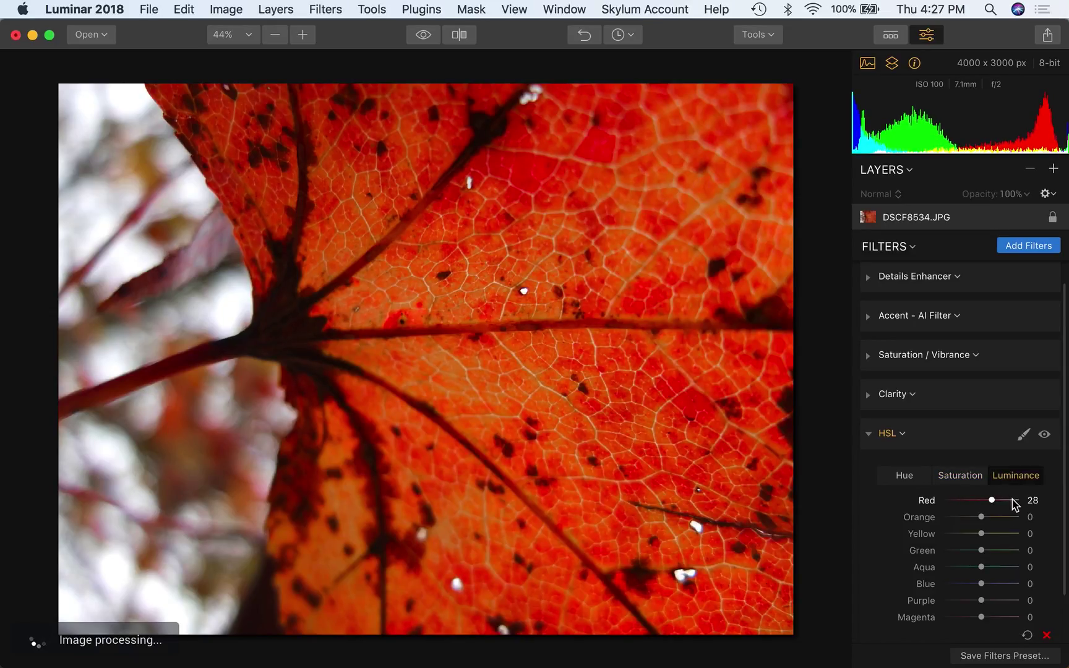
pyautogui.moveTo(992, 503)
pyautogui.mouseDown()
pyautogui.moveTo(950, 502)
pyautogui.moveTo(1001, 502)
pyautogui.mouseUp()
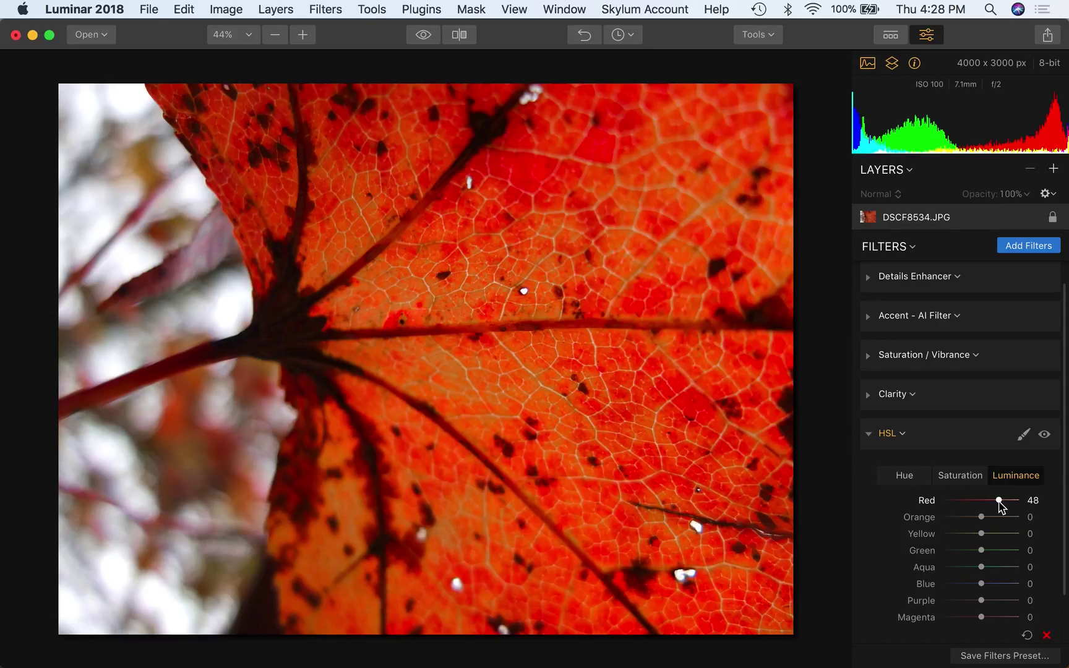
# Shift the Red hue to 80 to turn the leaf orange, comparing with HSL off and on.
pyautogui.click(903, 477)
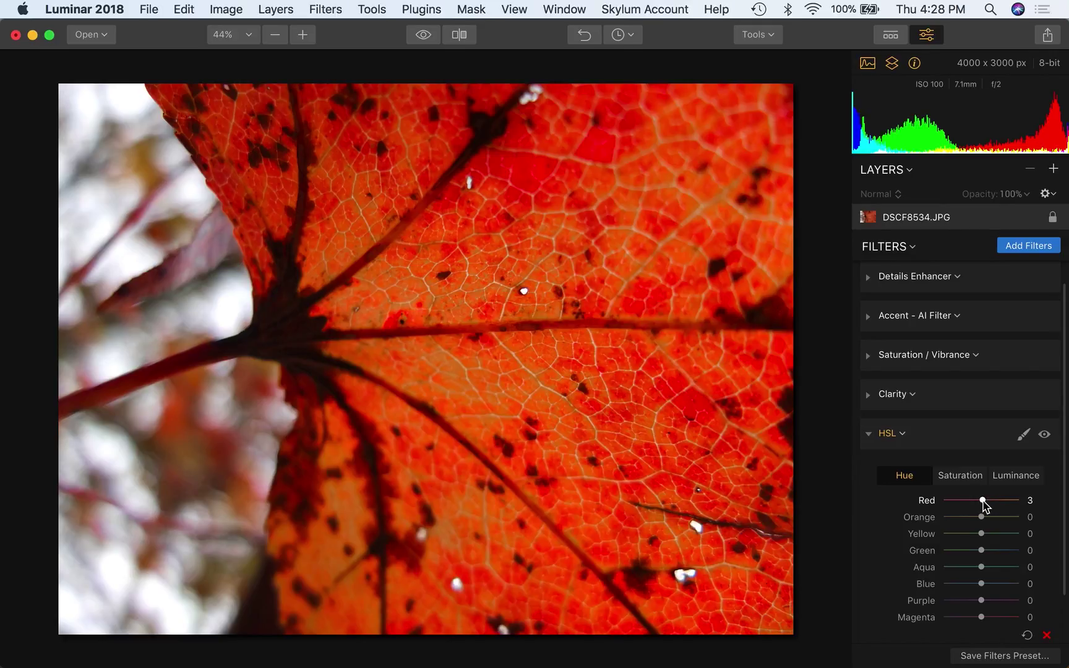
pyautogui.click(984, 503)
pyautogui.moveTo(983, 502); pyautogui.dragTo(1012, 506)
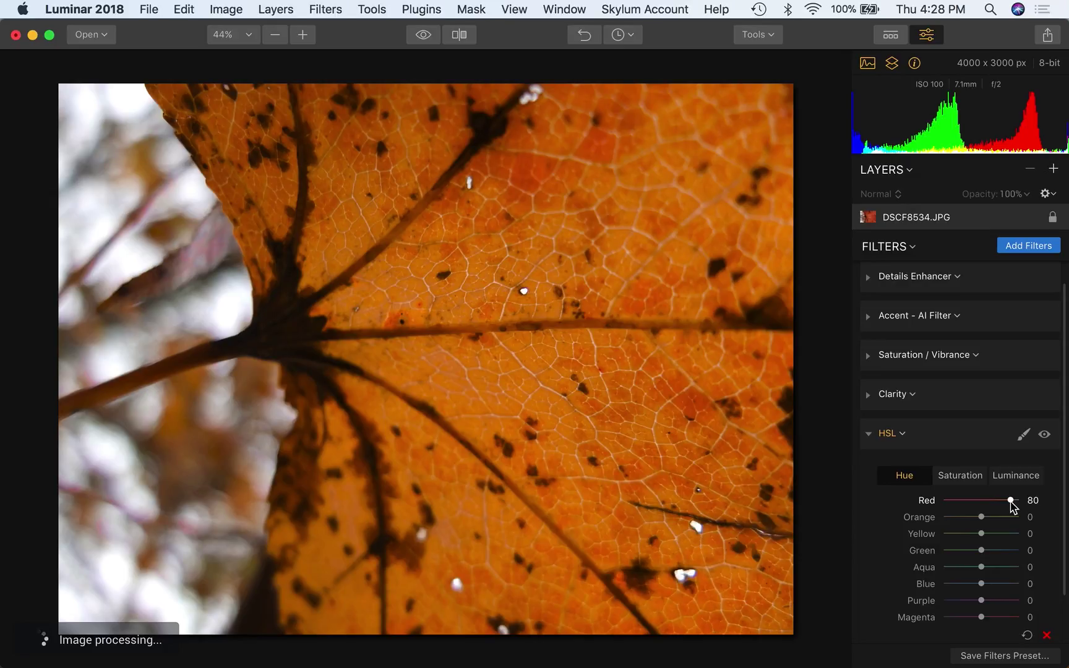
pyautogui.click(1044, 435)
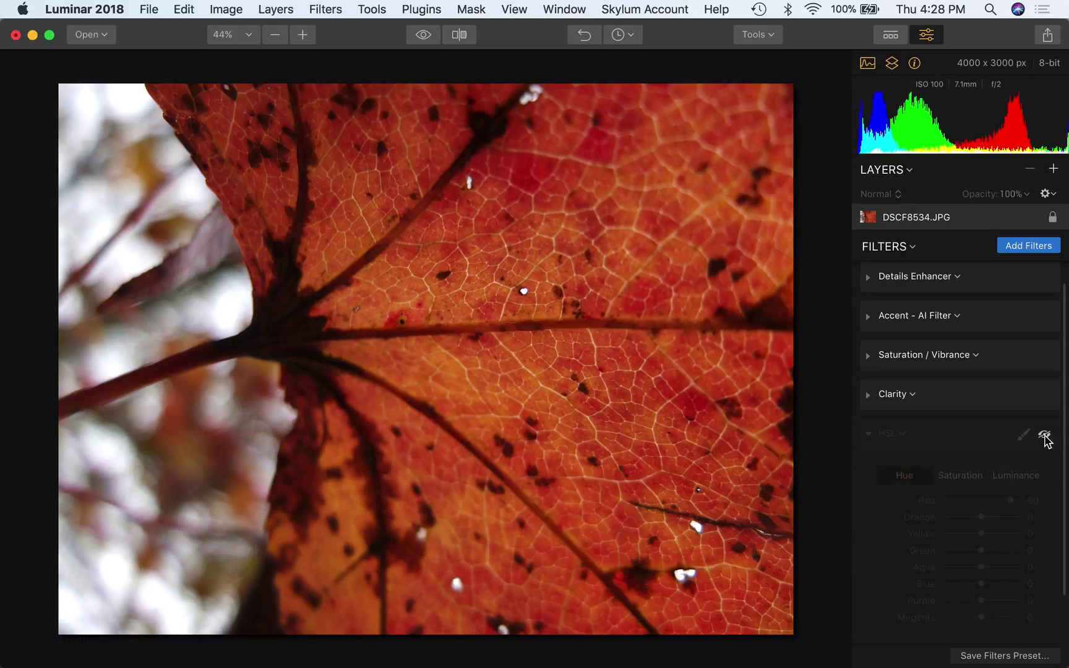
pyautogui.click(1044, 435)
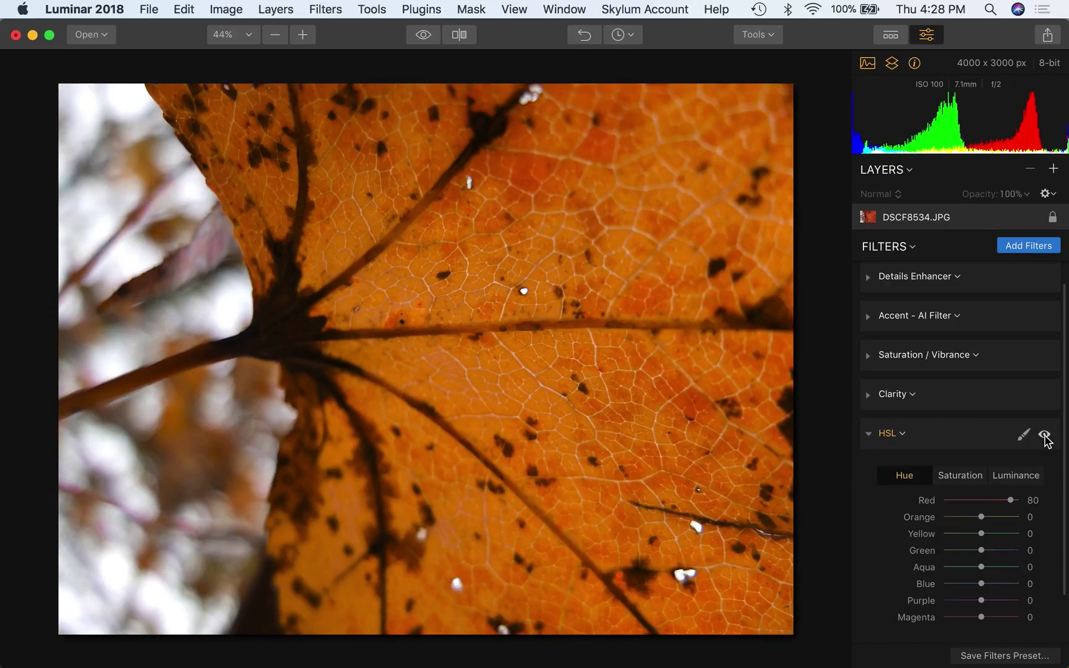